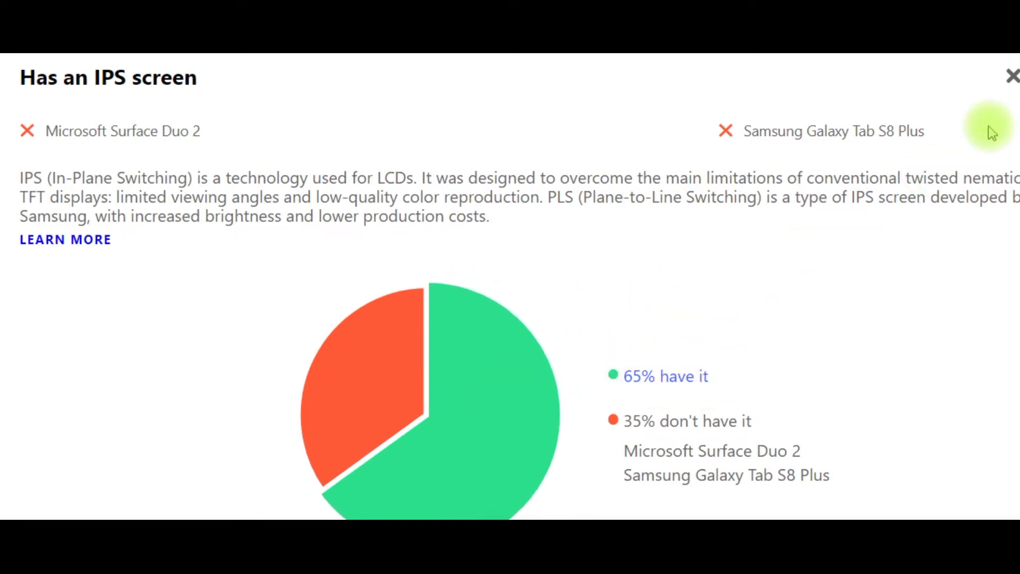
Step: Close the 'Has an IPS screen' detail to return to the display specs grid
left_click(1012, 76)
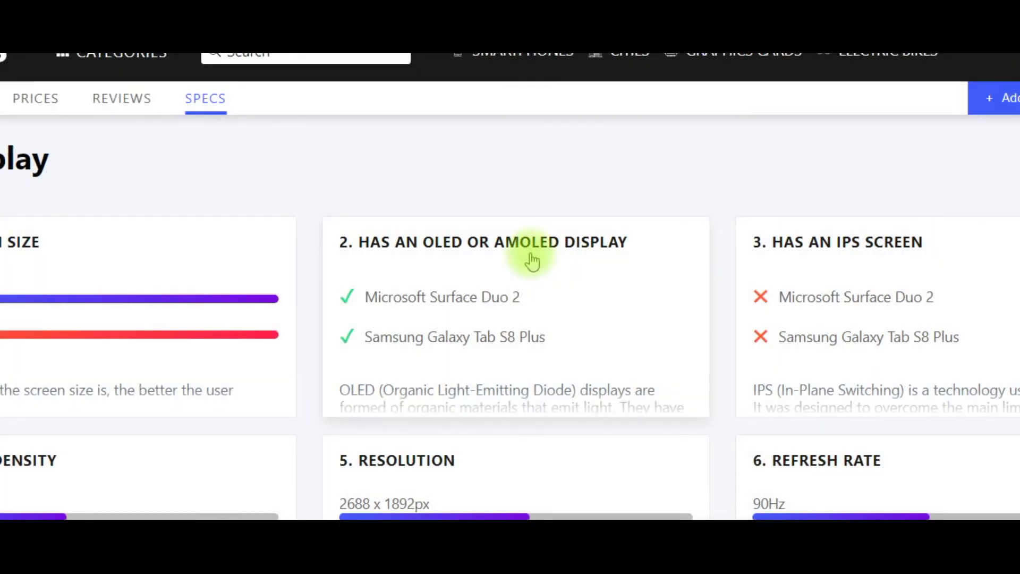
left_click(196, 462)
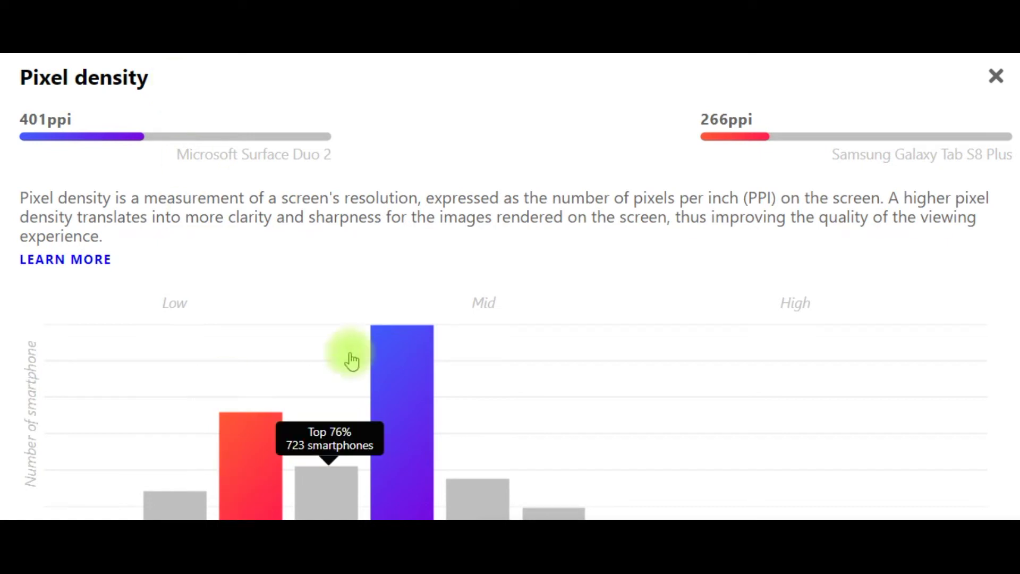
mouse_move(709, 510)
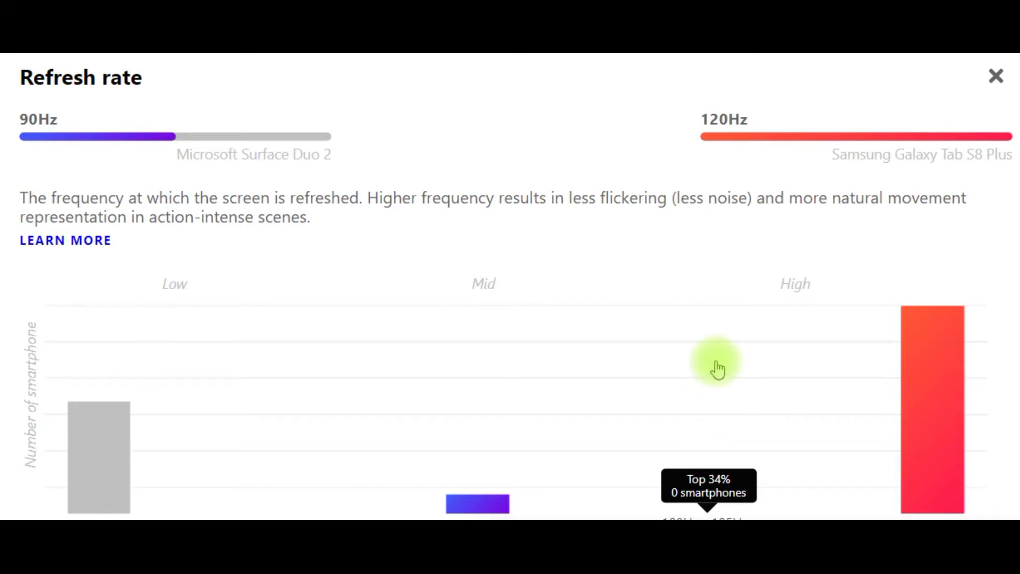
left_click(996, 77)
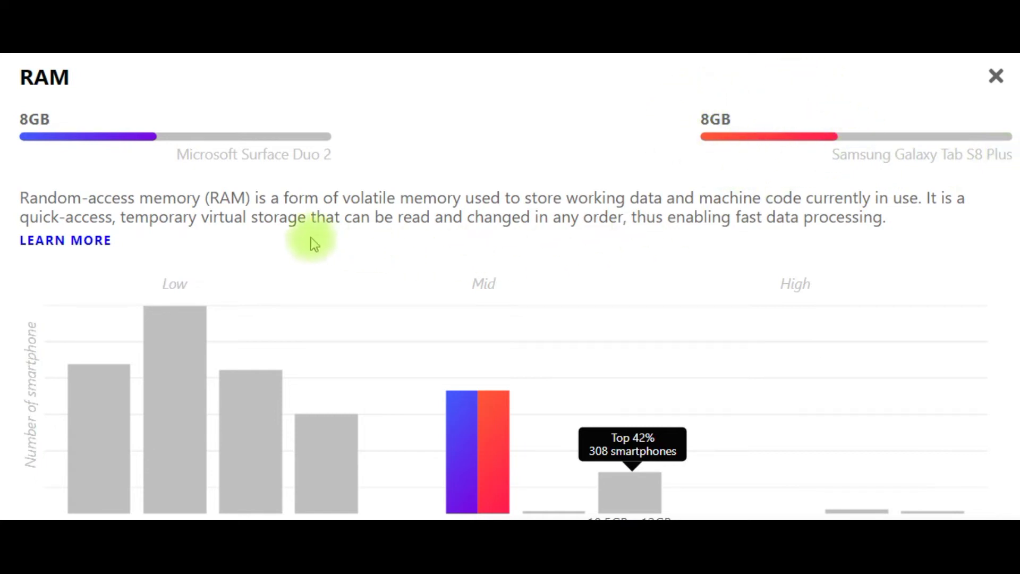
mouse_move(327, 463)
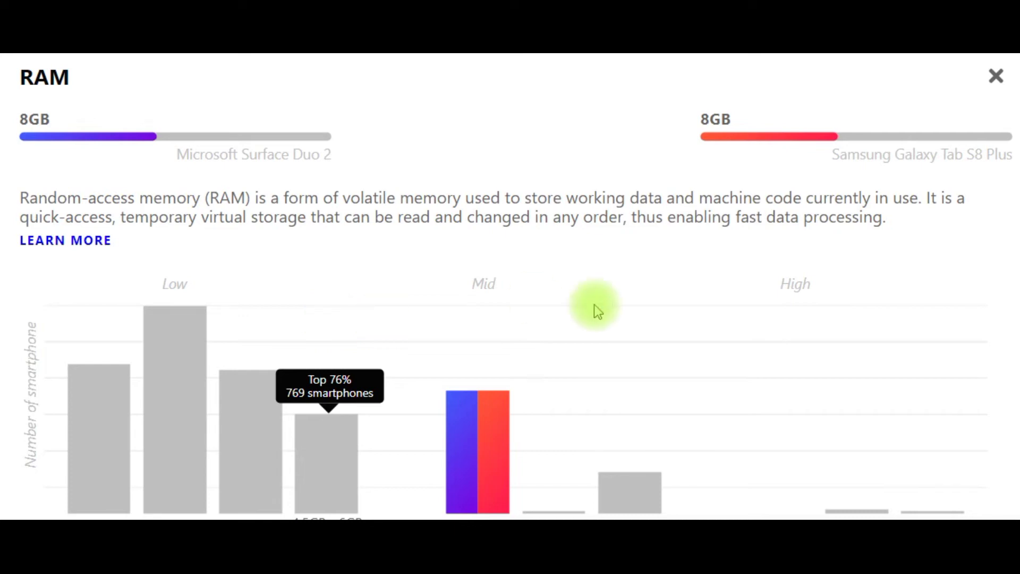
Step: Close the 8GB RAM detail and open the internal storage comparison (512GB vs 256GB)
left_click(996, 76)
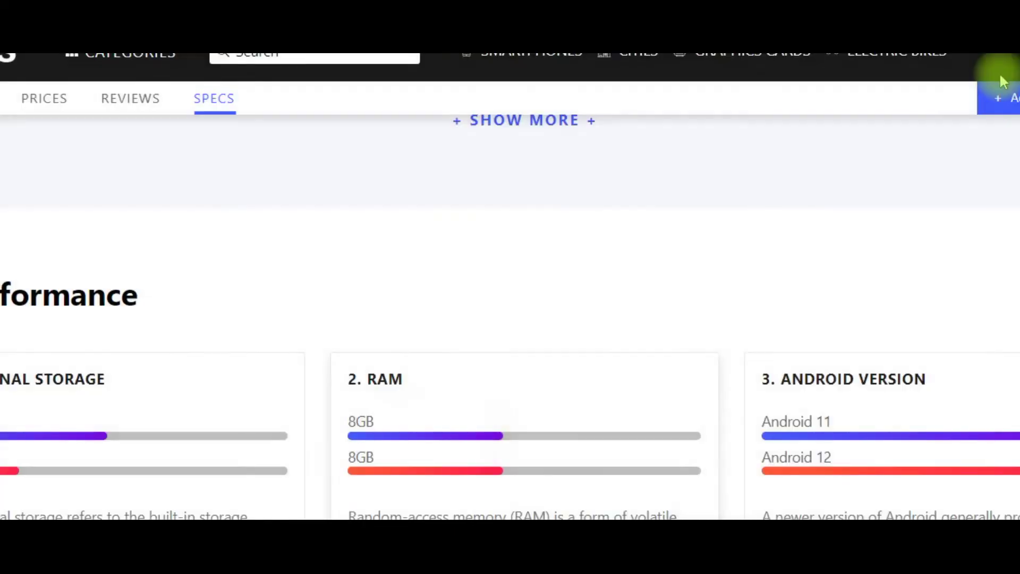
left_click(243, 371)
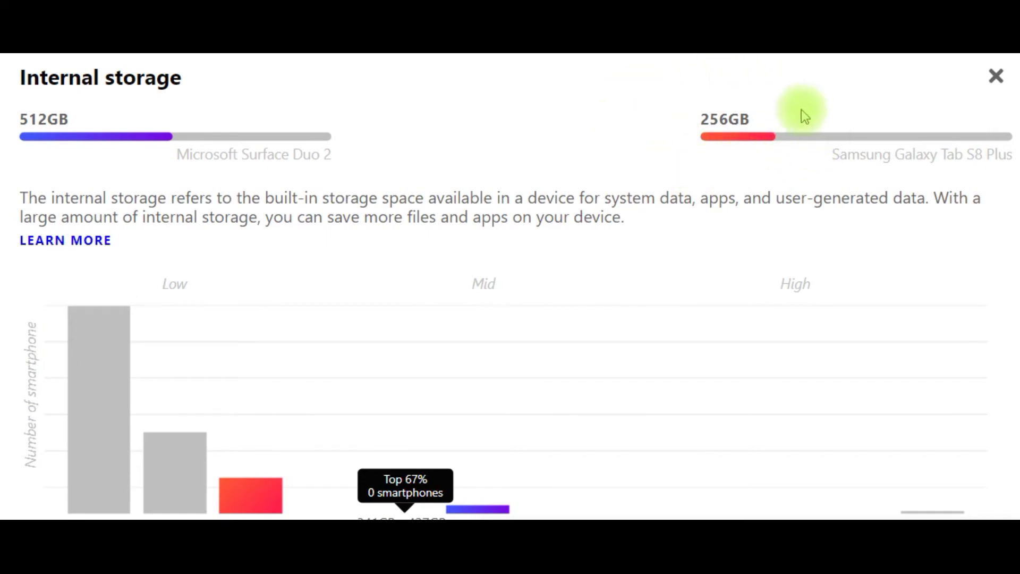
Step: Close the internal storage detail comparing 512GB and 256GB
left_click(996, 76)
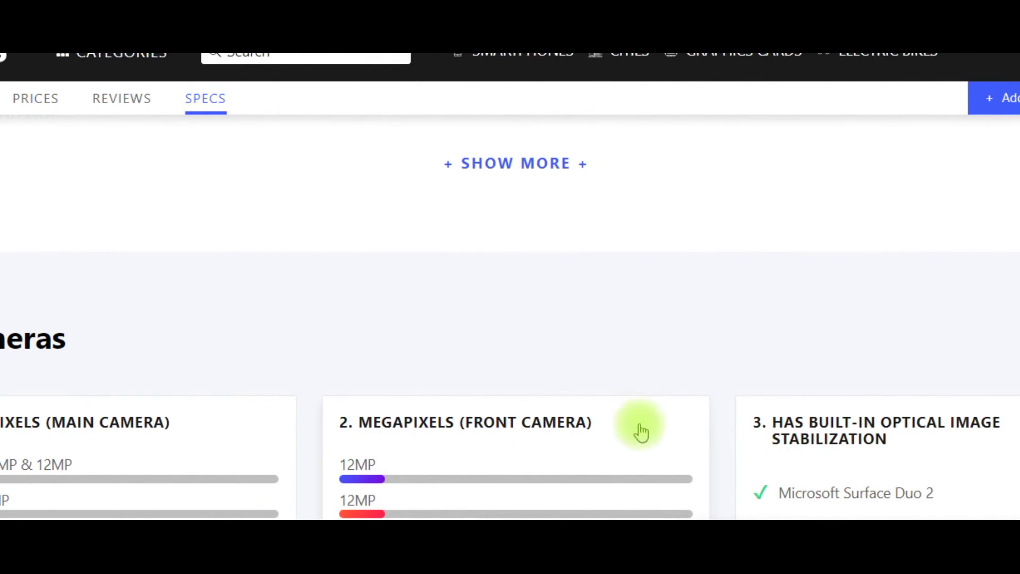
Step: Open the front camera megapixels detail comparing the two devices
left_click(639, 425)
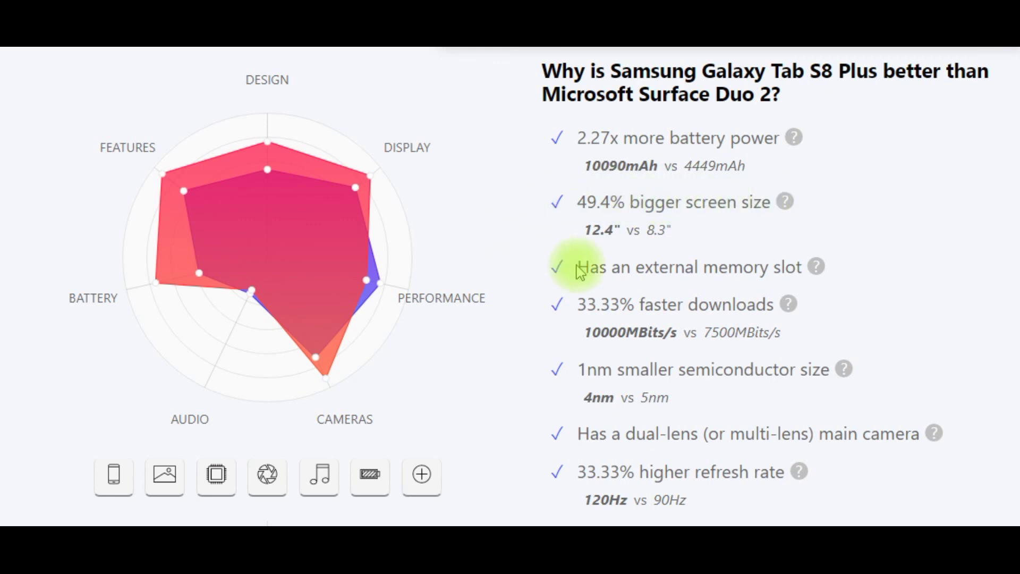
Step: Bring up the Galaxy Tab S8 Plus advantages, including its 4nm chip and 120Hz refresh rate
left_click(579, 293)
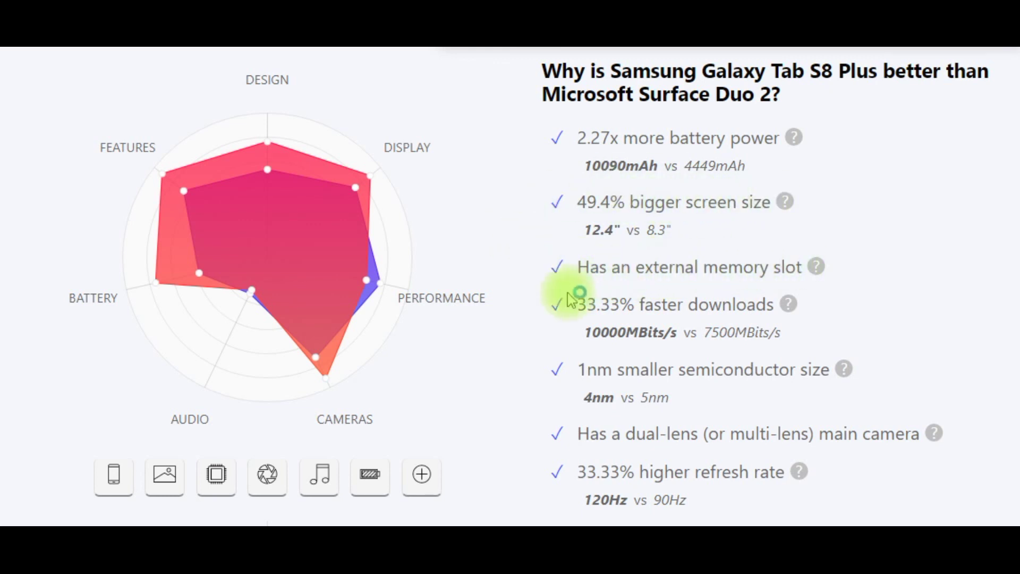